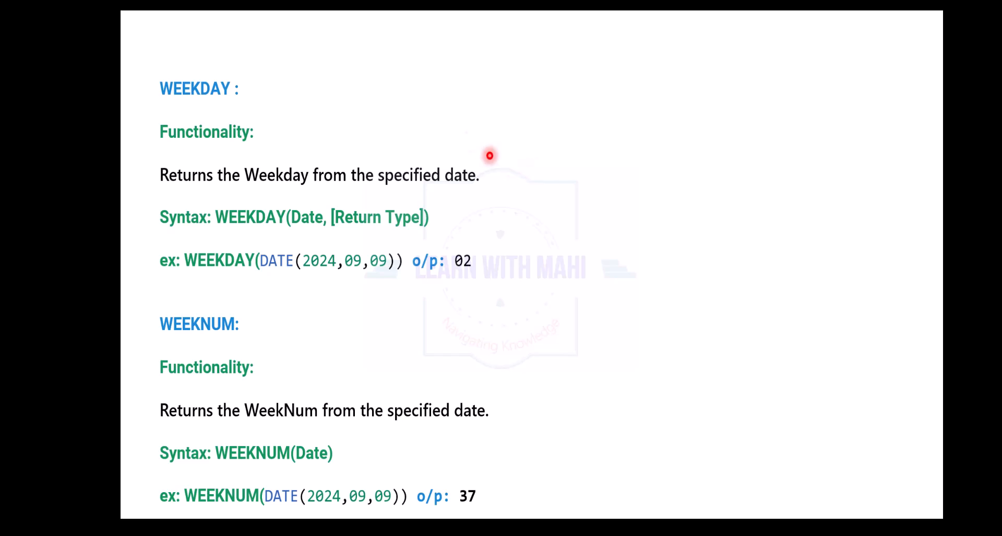
- Switch to Power BI Desktop and commit the measure formula DATEDIFF(DATE(2024,01,01),TODAY(),MONTH)
key("alt+Tab")
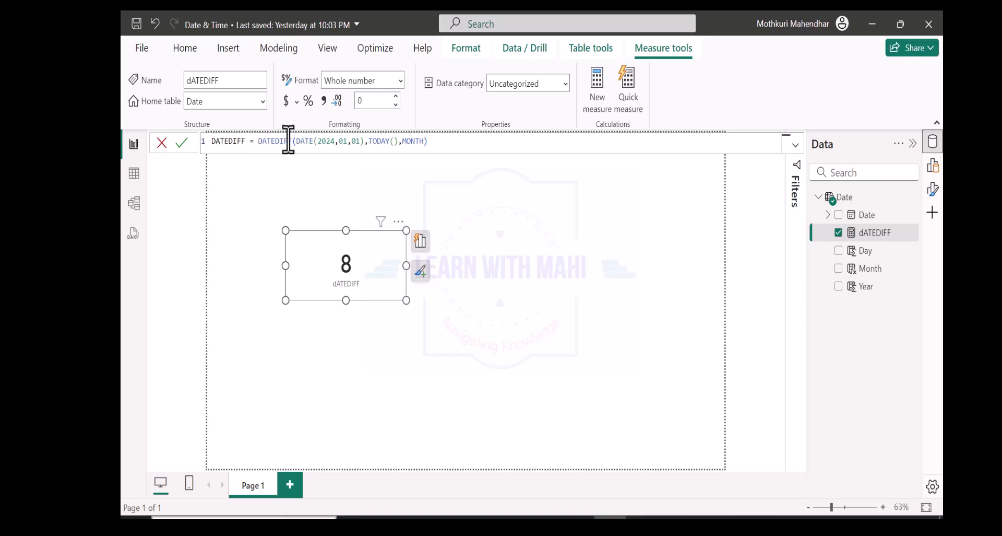
left_click_drag(297, 141, 368, 142)
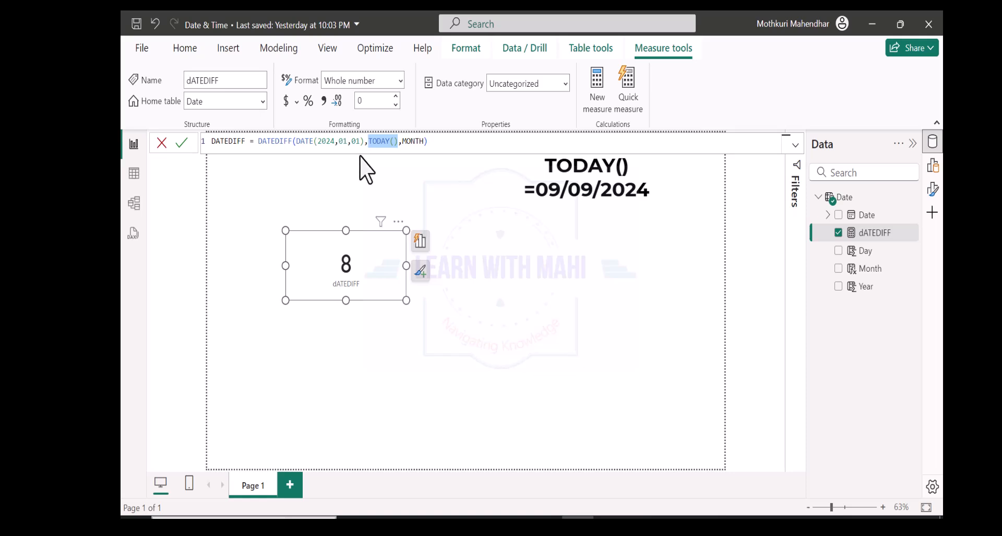
key("Return")
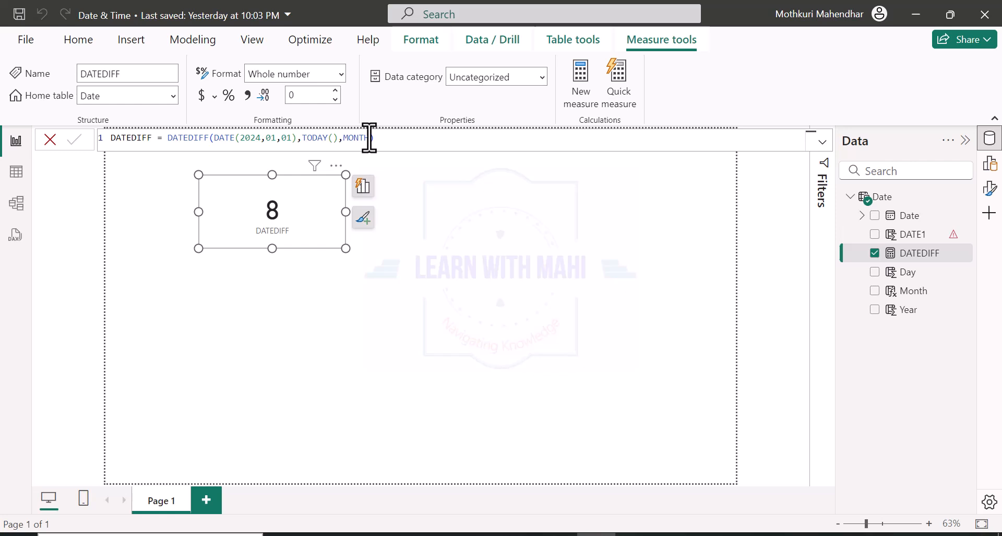
- Change the interval argument of the DATEDIFF measure to DAY and commit the formula
key("BackSpace")
key("BackSpace")
key("BackSpace")
key("BackSpace")
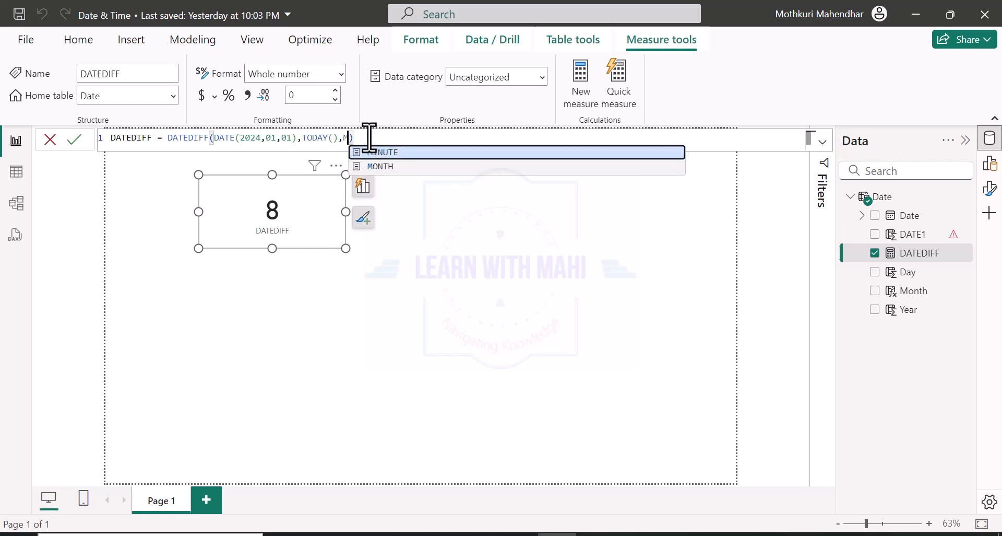
key("BackSpace")
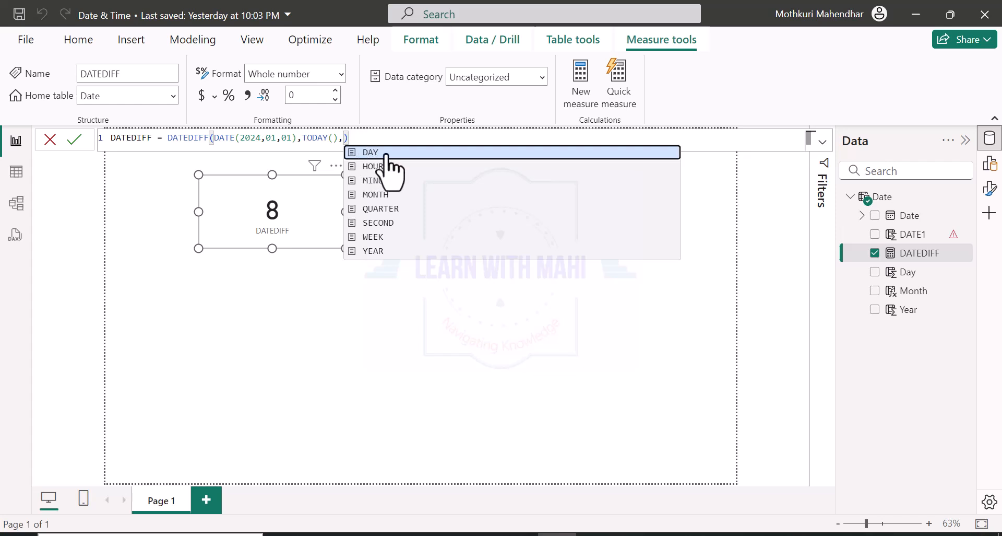
left_click(386, 152)
key("Return")
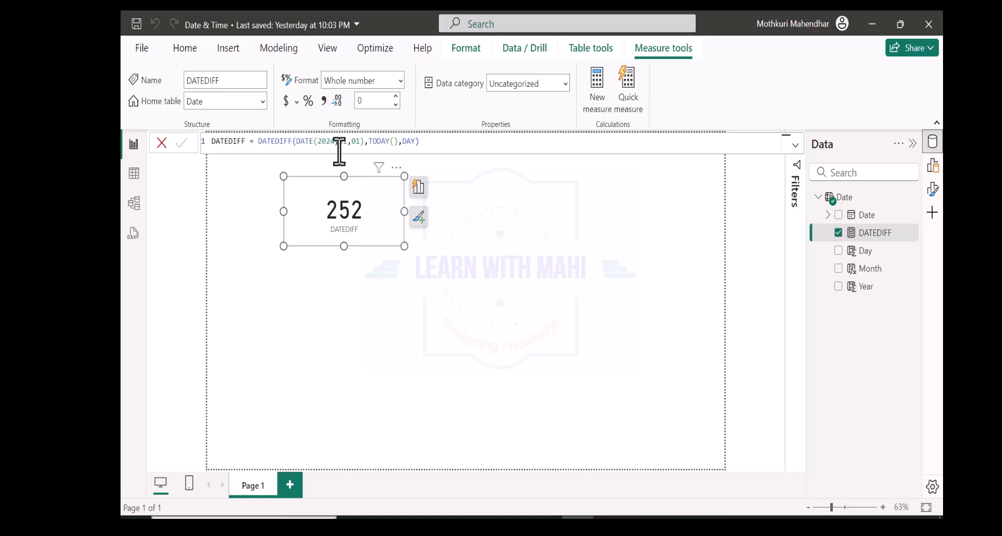
- Swap the two dates in the measure so it reads DATEDIFF(TODAY(),DATE(2024,01,01),DAY), and commit it
left_click_drag(368, 141, 297, 146)
key("ctrl+c")
key("BackSpace")
key("Right")
key("Right")
key("Right")
key("Right")
key("Right")
key("Right")
key("Right")
key("Right")
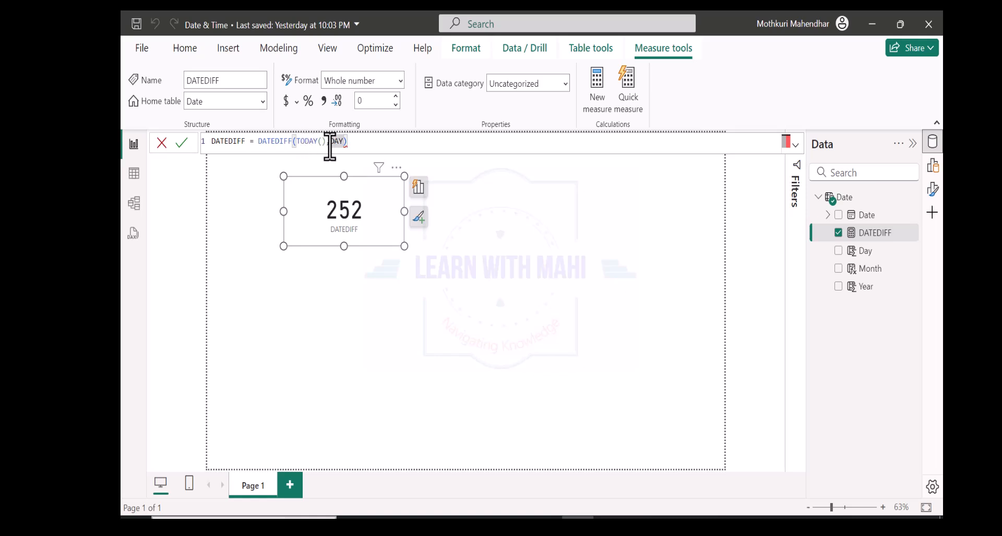
key("ctrl+v")
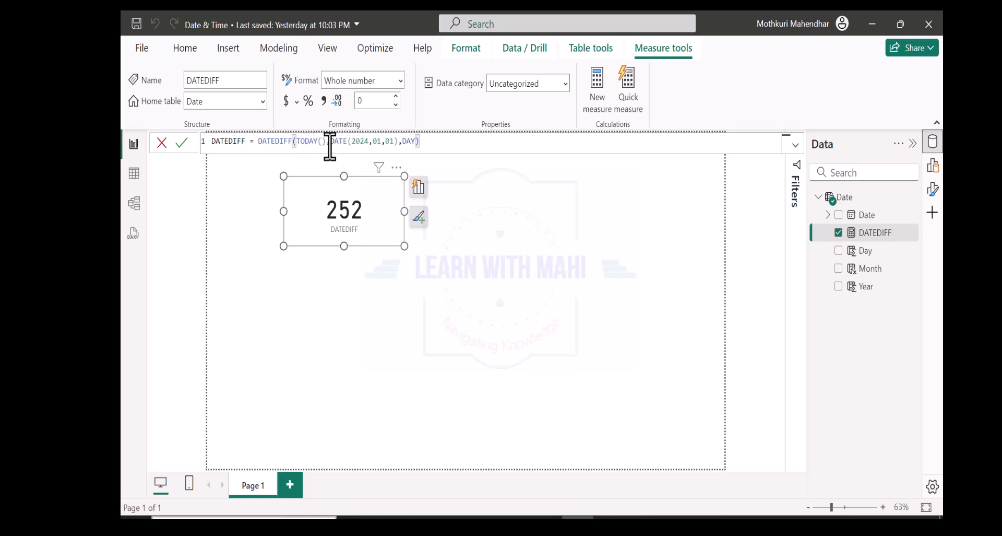
key("Return")
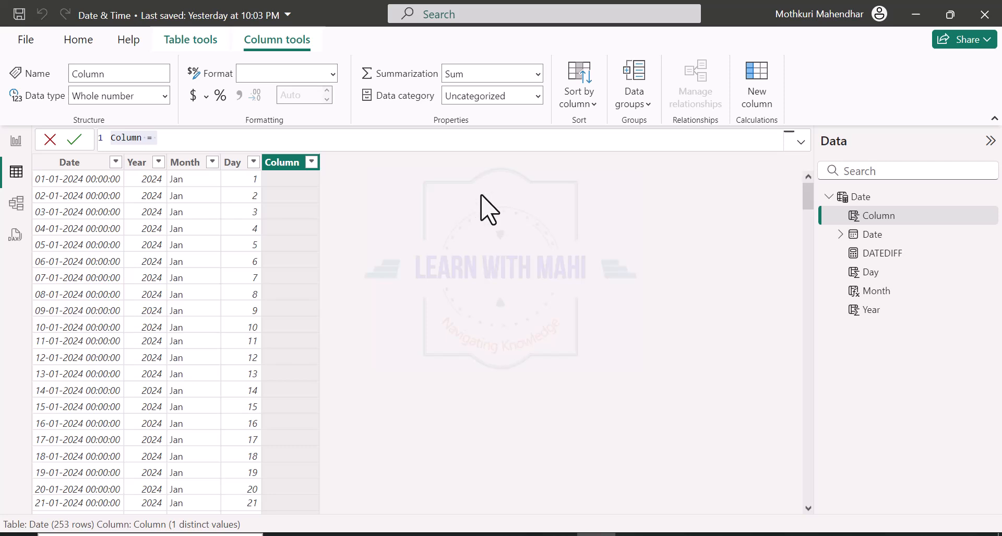
- Name the new calculated column DATE1 and begin its formula with DATEVALUE([Year]&"/"&
left_click(221, 142)
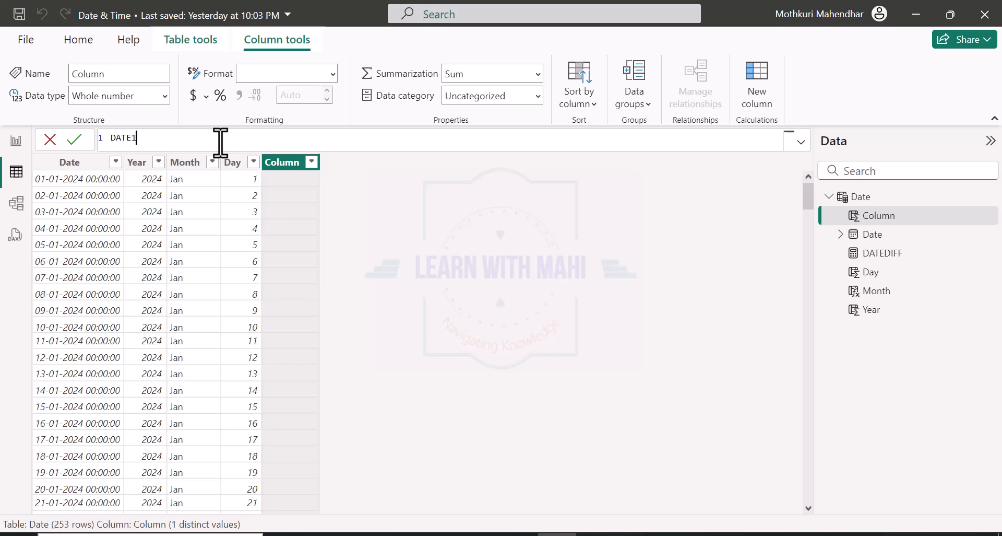
type("DATEVALUE(")
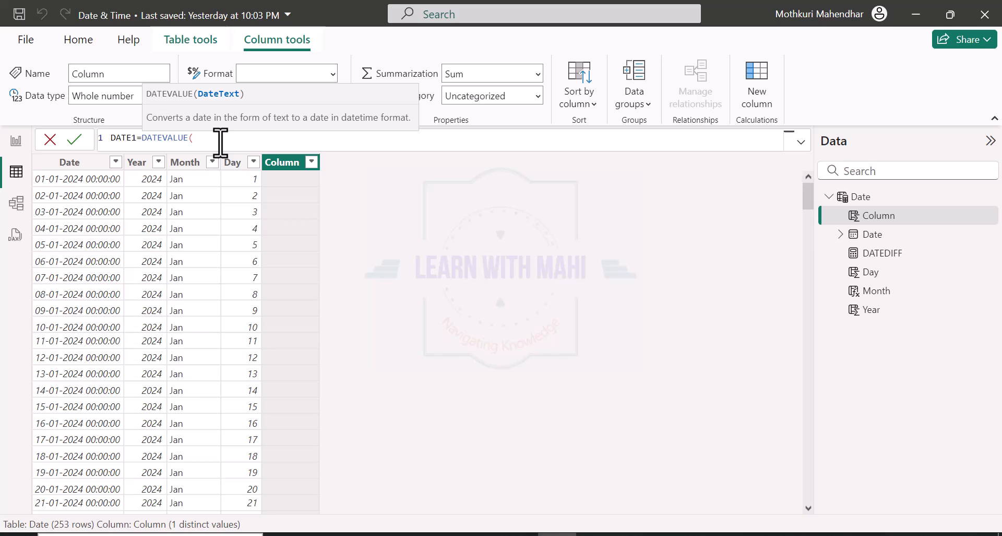
type("[Year] &")
type("\"/\"[")
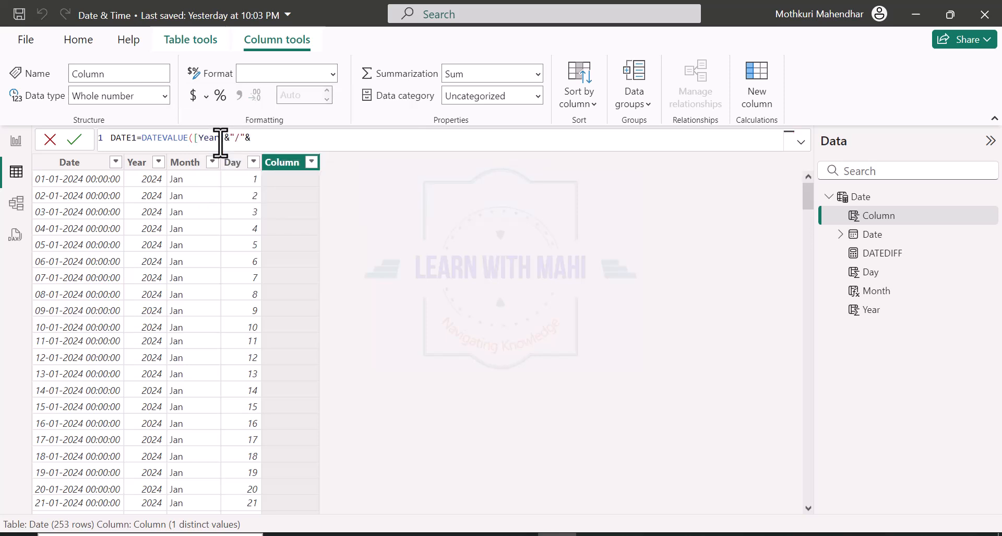
- Add the [Month] column to the DATE1 formula, followed by an ampersand and the opening quote of the next separator
type("MONTH")
key("BackSpace")
key("BackSpace")
key("BackSpace")
key("BackSpace")
key("BackSpace")
type("[")
key("Down")
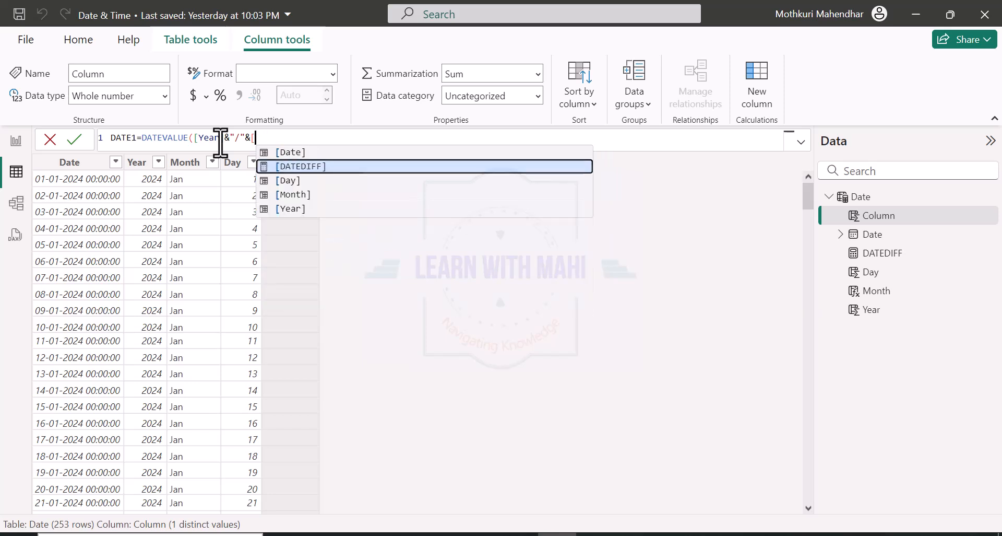
key("Down")
key("Down")
key("Tab")
type("&\"")
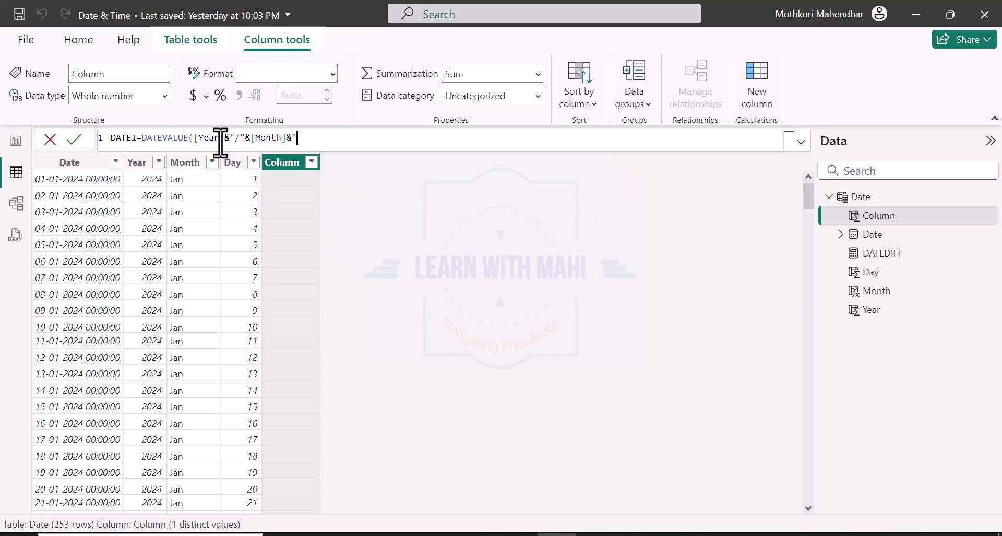
- Complete the DATE1 formula as DATEVALUE([Year]&"/"&[Month]&"/"&[Day]) and commit the column
type("/\"&[D")
key("Down")
key("Down")
key("Tab")
type(")")
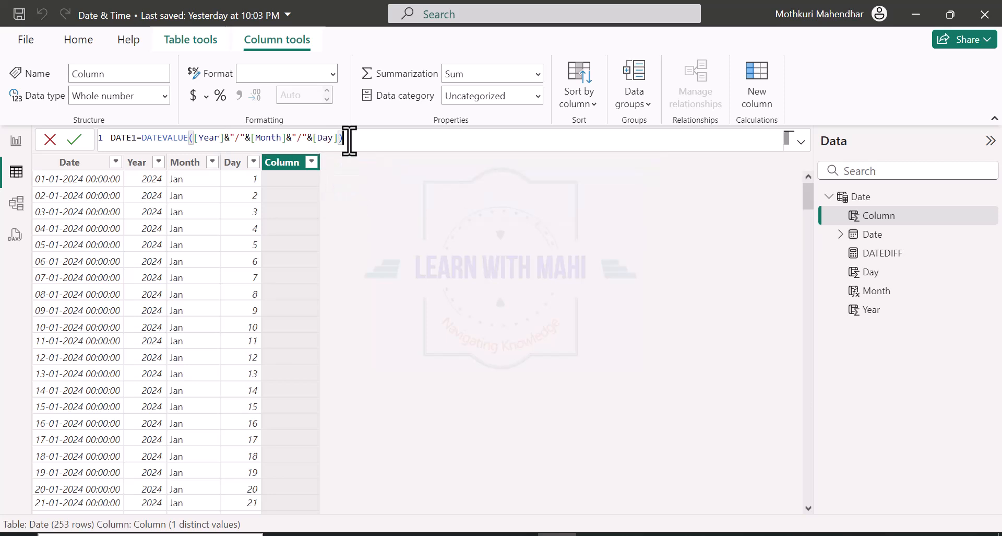
key("Return")
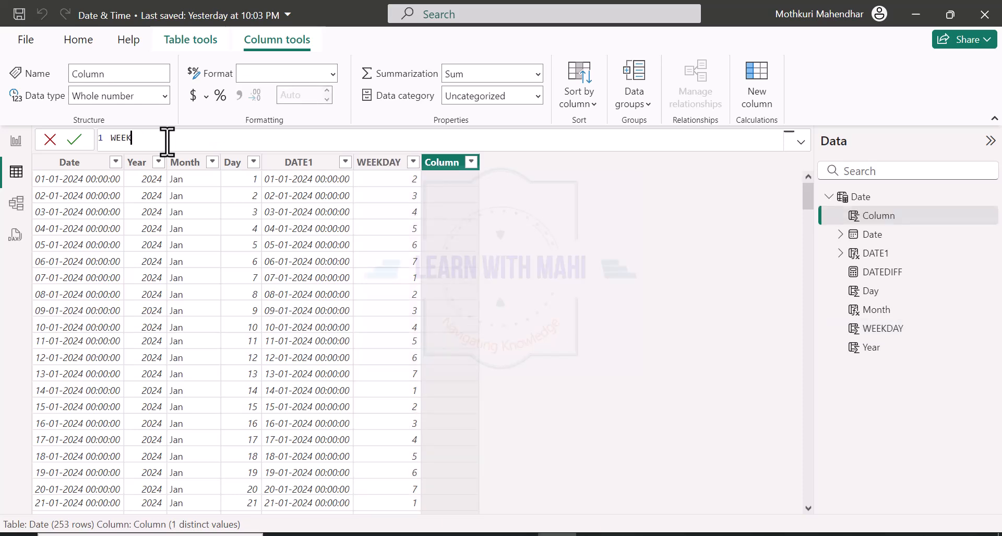
- Create the calculated column WEEKNUM = WEEKNUM([Date]) in the Date table
type("=W")
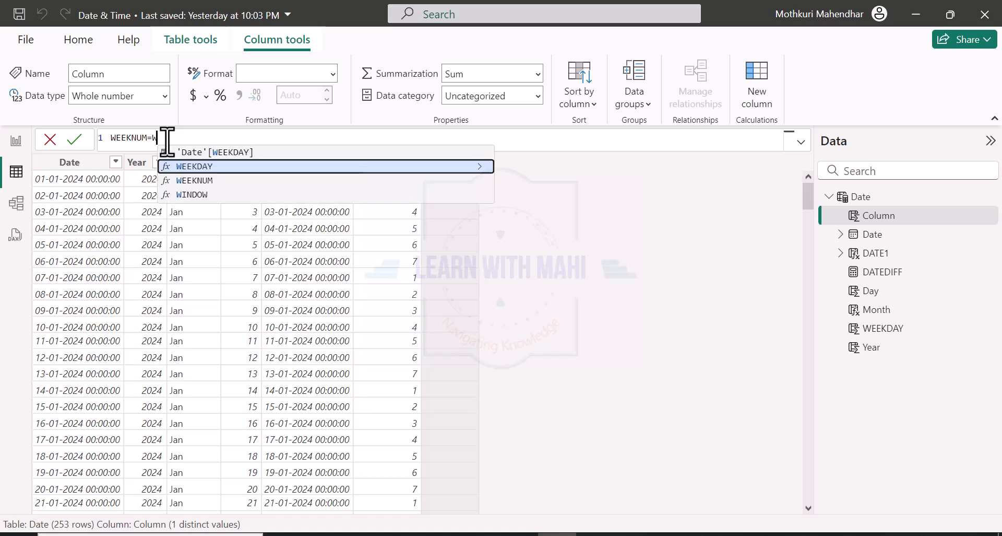
type("EEK")
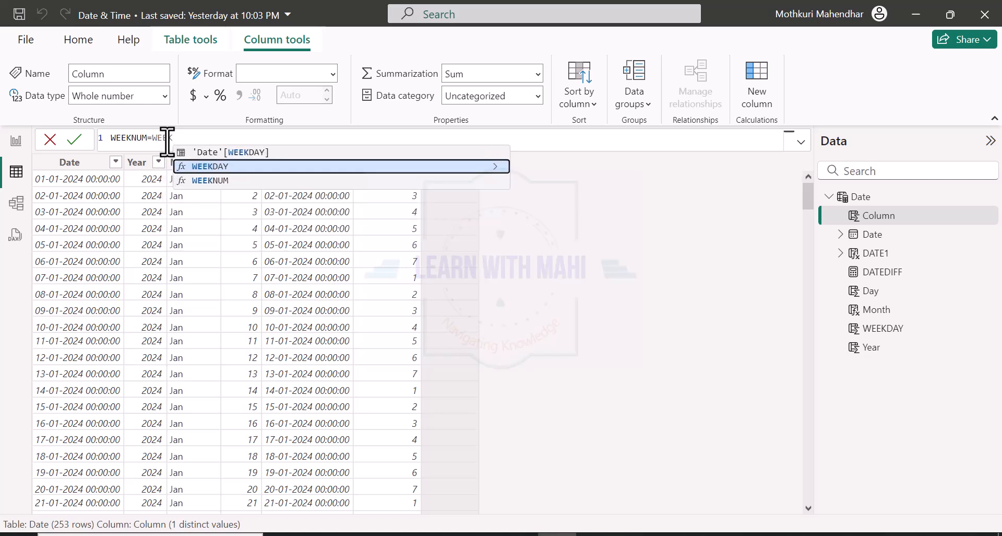
key("Down")
key("Tab")
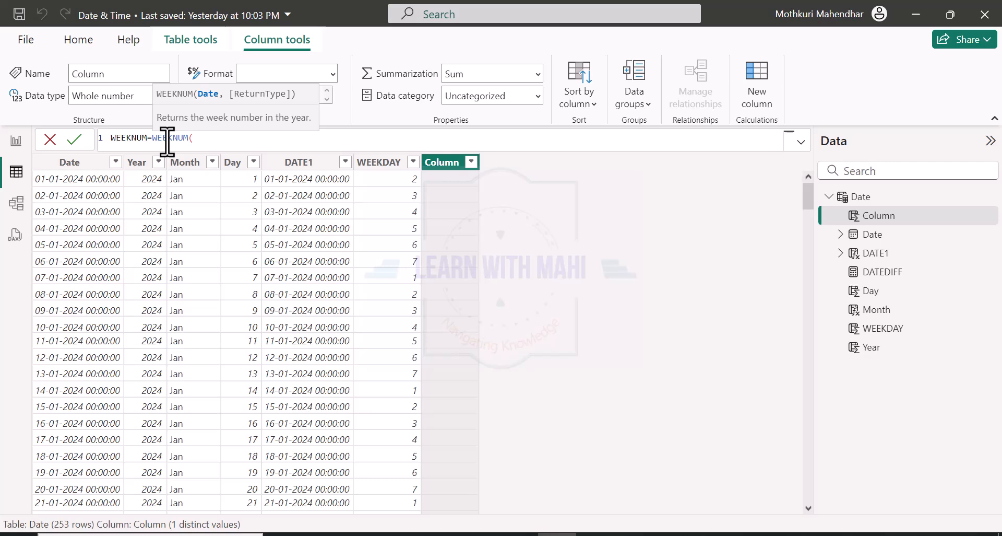
type("[Date])")
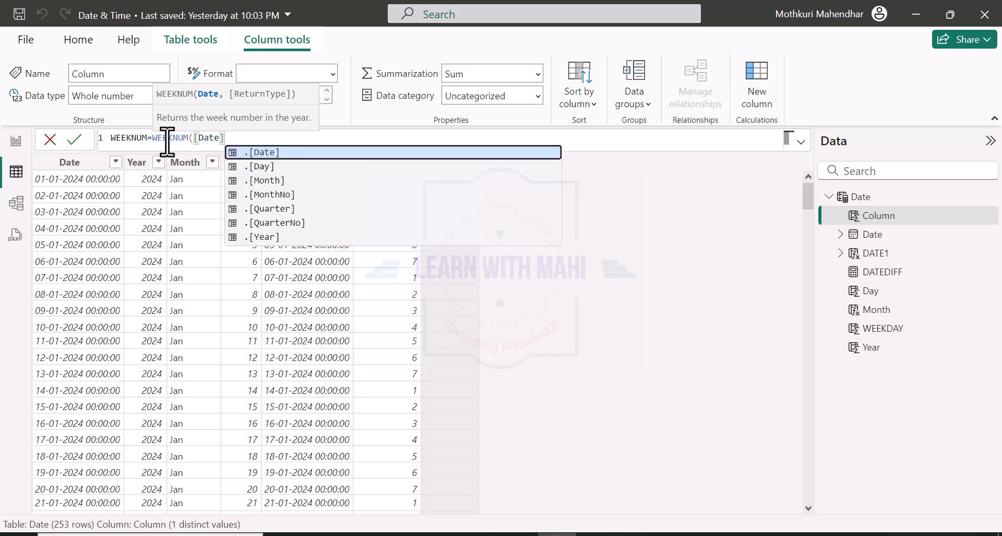
key("Return")
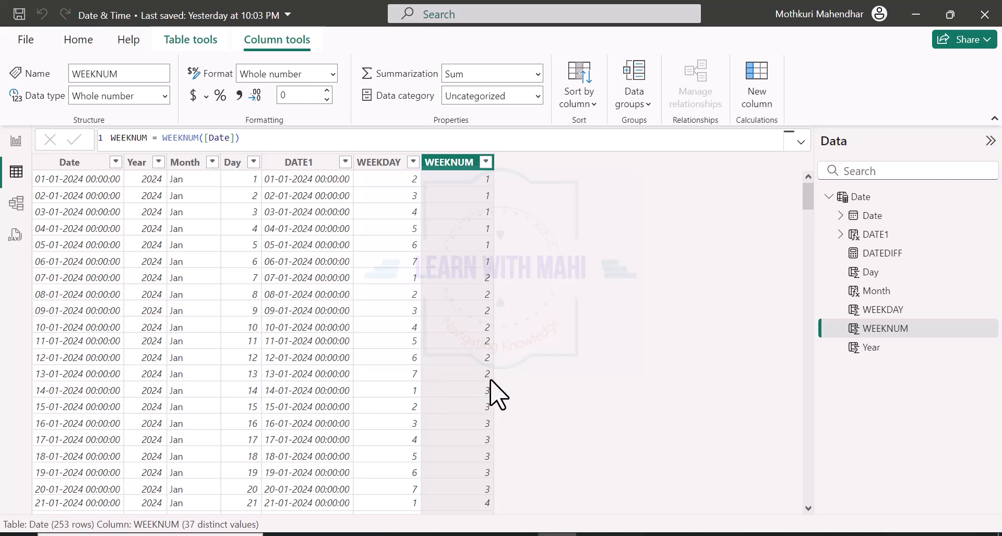
- Start adding a return-type argument after [Date] in the WEEKDAY column's formula
scroll(491, 380, "down", 3)
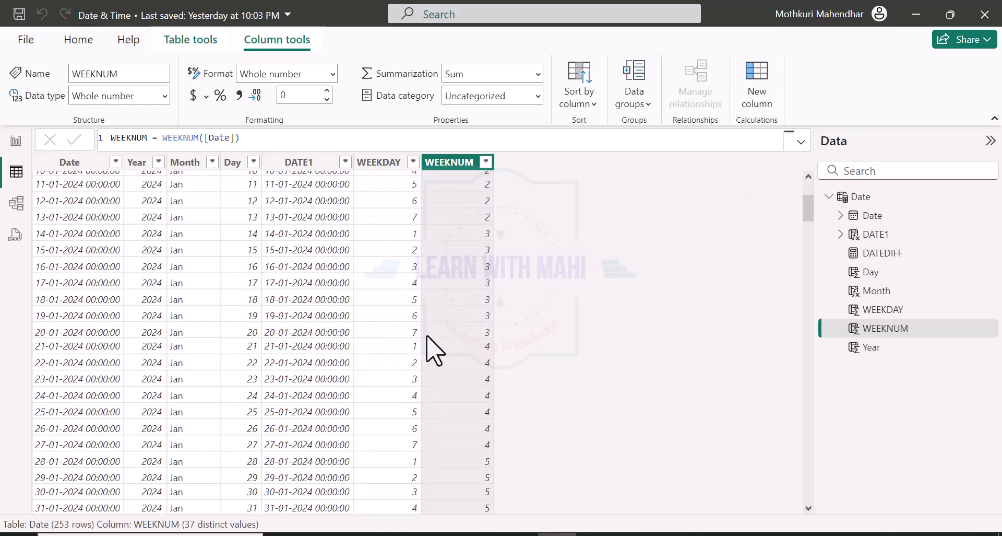
left_click(365, 261)
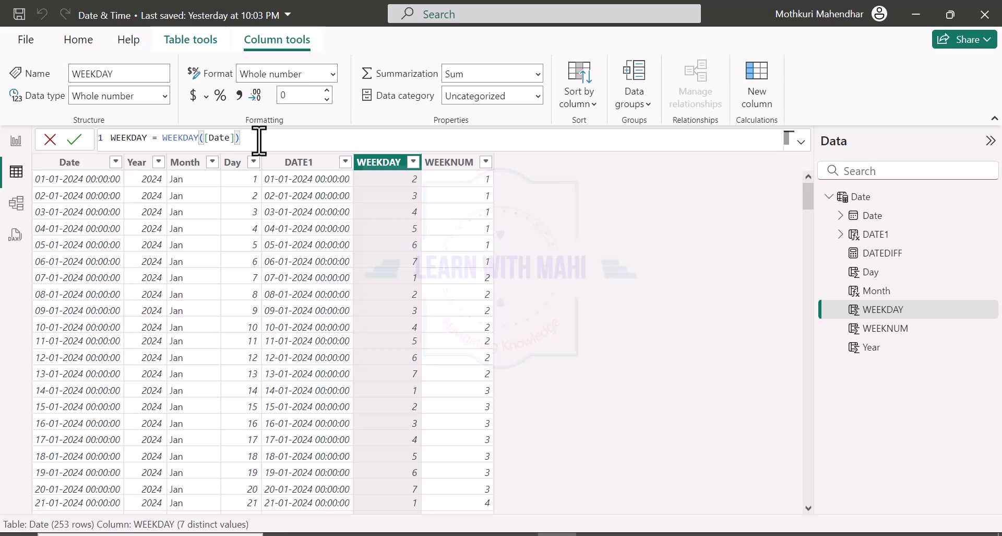
type(",")
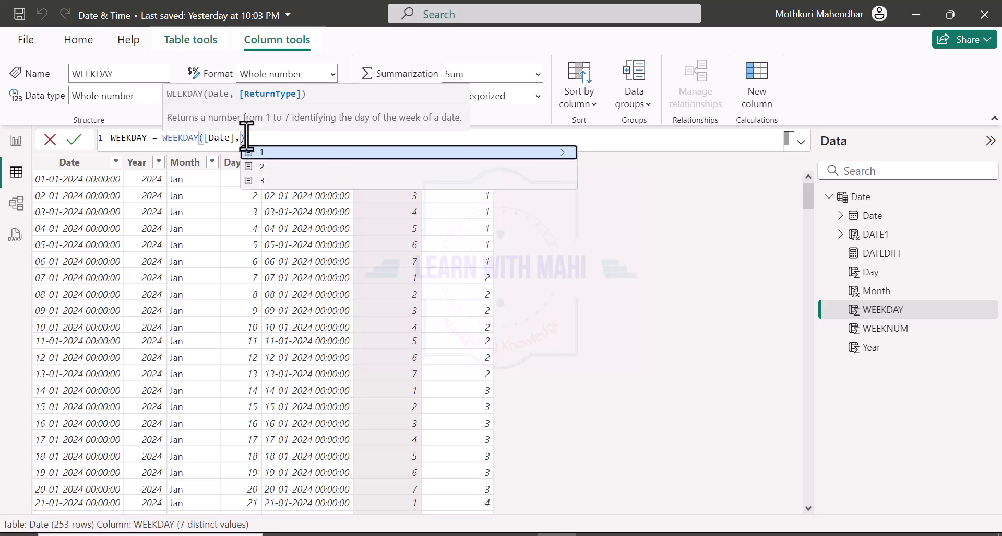